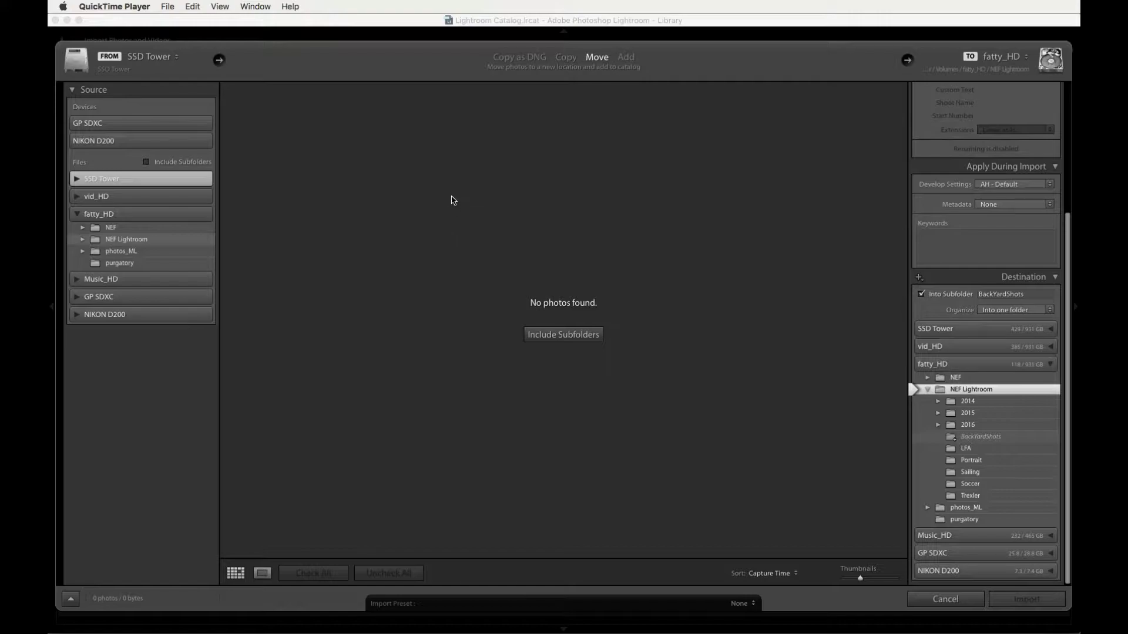
# Switch to Image Capture and view the NIKON D200's seven NEF photos.
pyautogui.press('super+Tab')
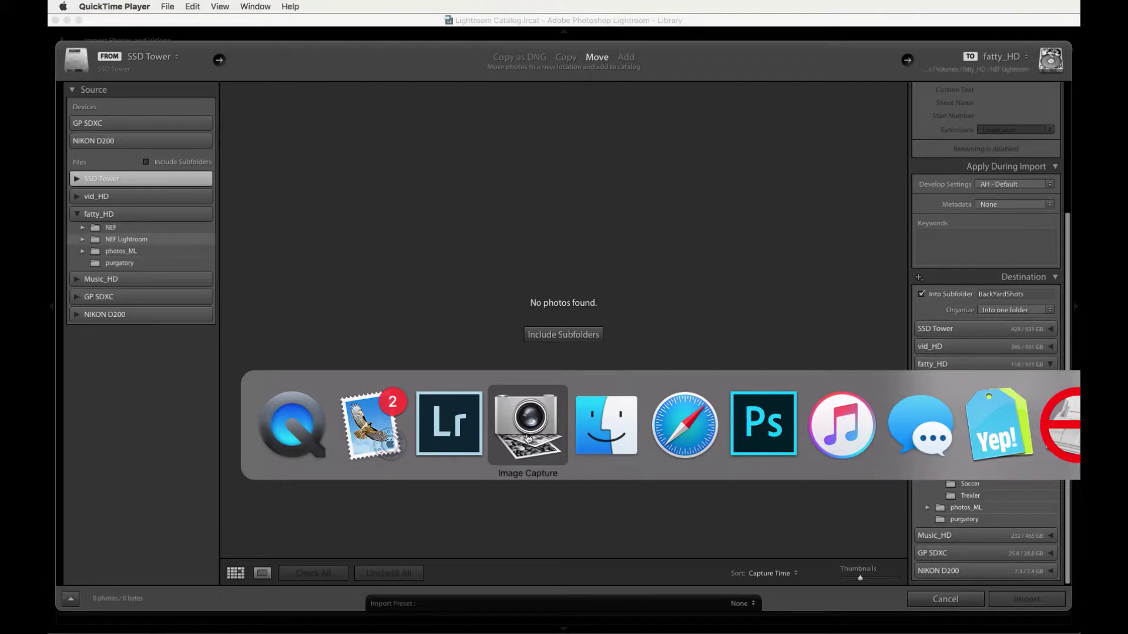
pyautogui.click(526, 437)
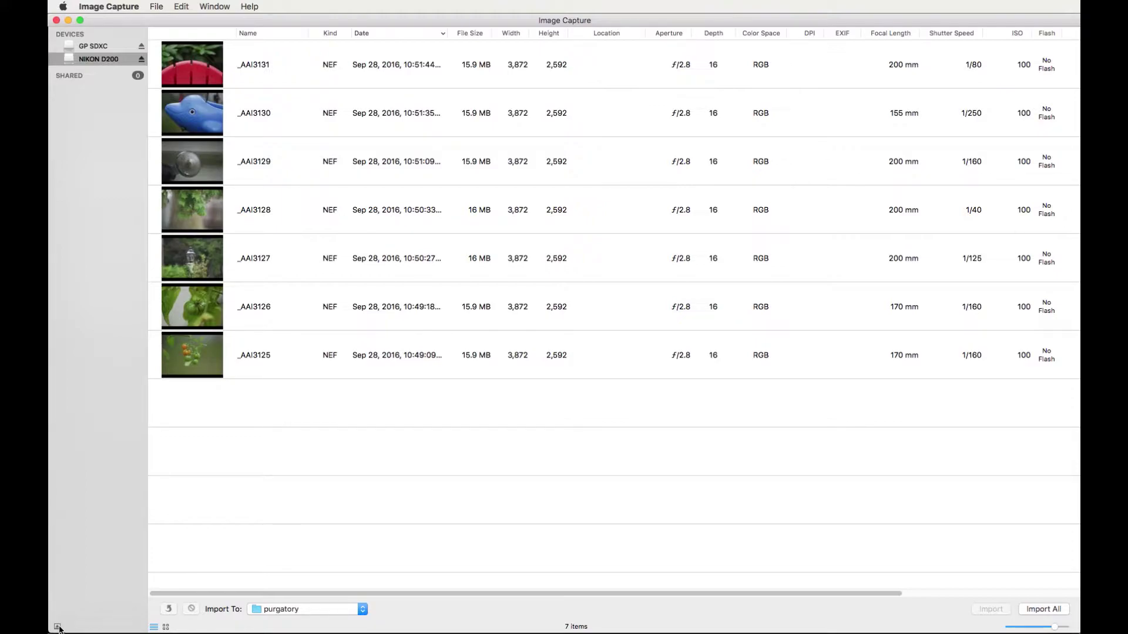
# Set the NIKON D200 to open AutoImporter on connection, delete after import, and import into purgatory.
pyautogui.click(57, 628)
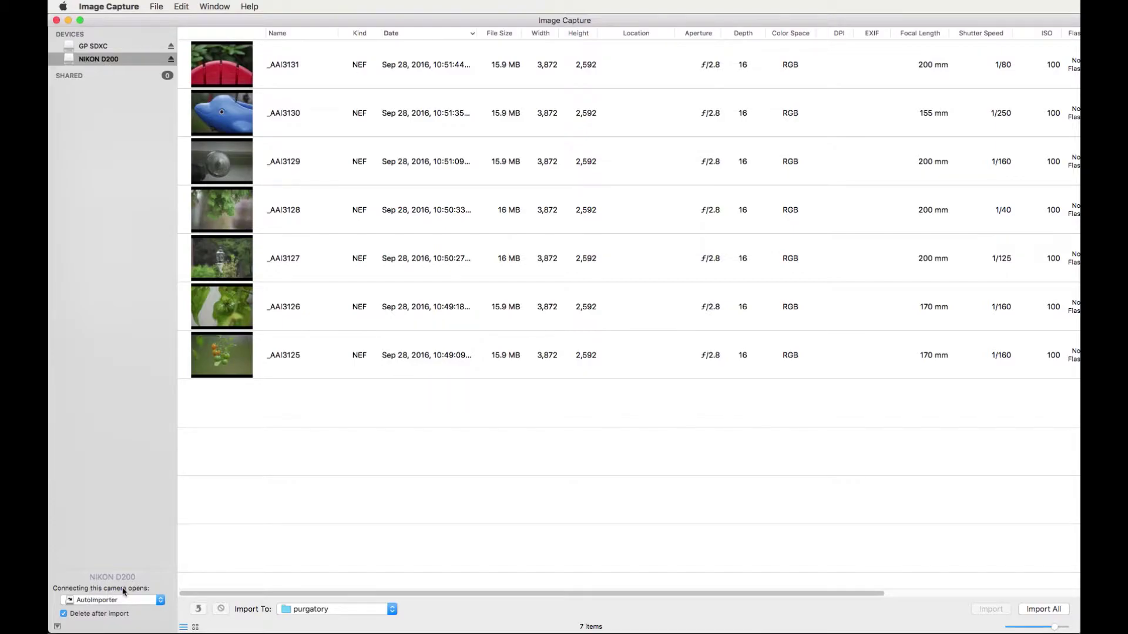
pyautogui.moveTo(122, 600); pyautogui.dragTo(124, 537)
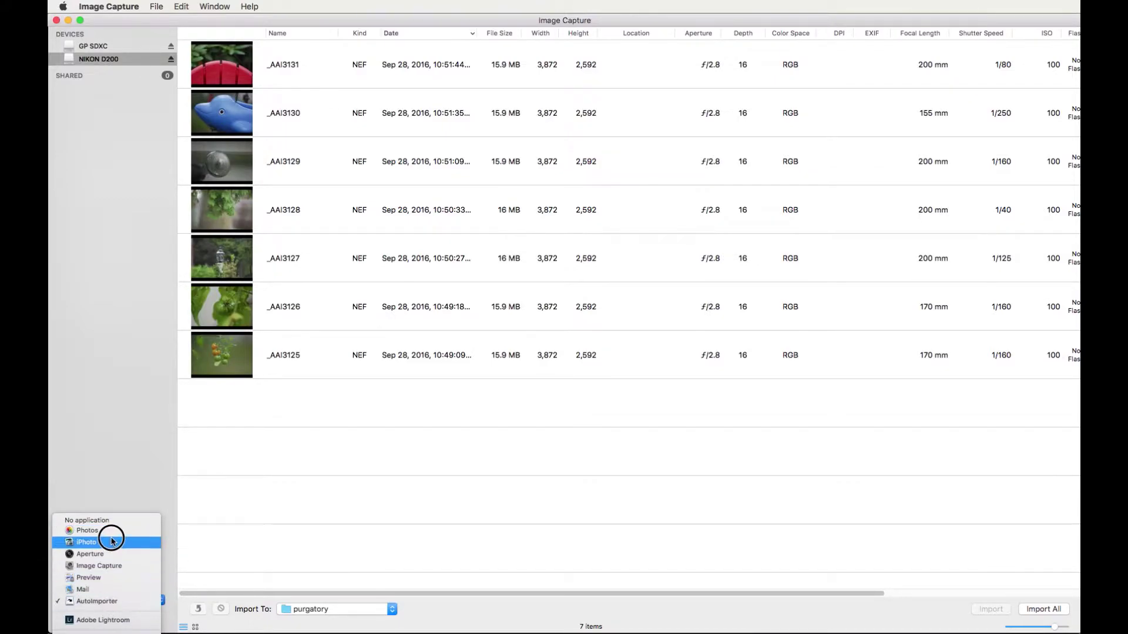
pyautogui.click(110, 602)
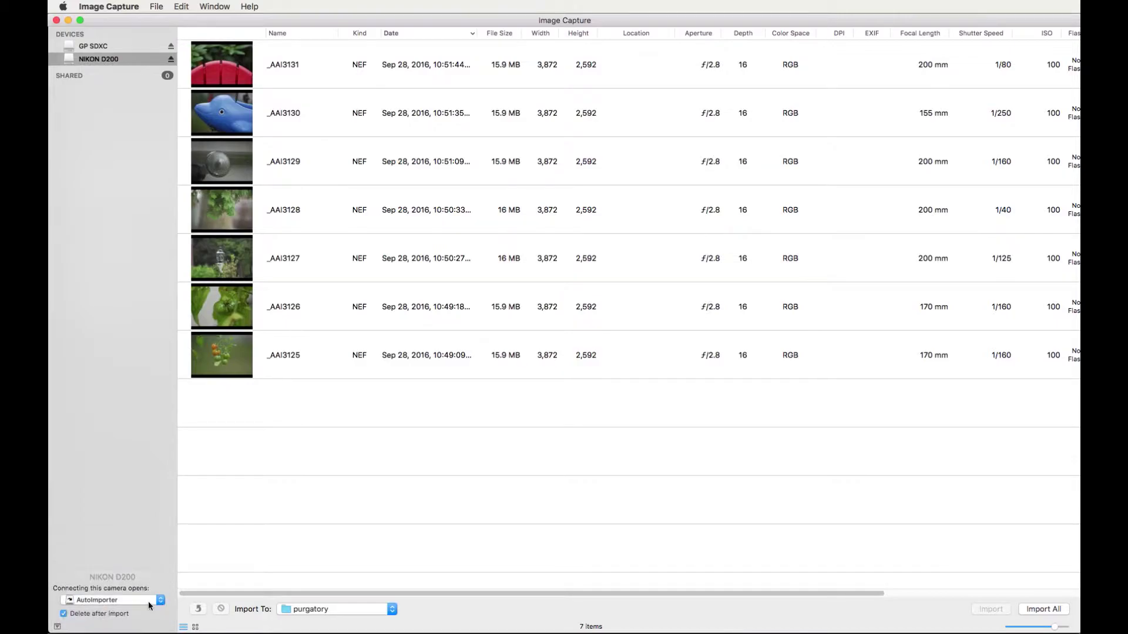
pyautogui.click(63, 614)
pyautogui.click(325, 610)
pyautogui.click(322, 610)
pyautogui.press('super+Tab')
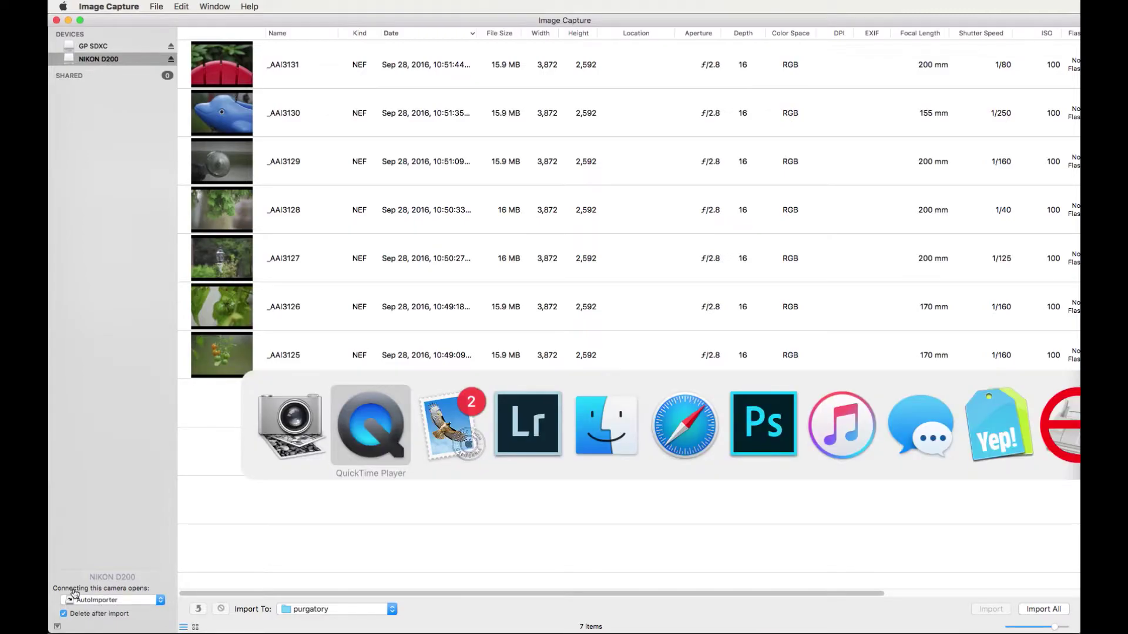
# Show the System/Library/Image Capture/Support/Application folder with AutoImporter in Finder.
pyautogui.click(594, 429)
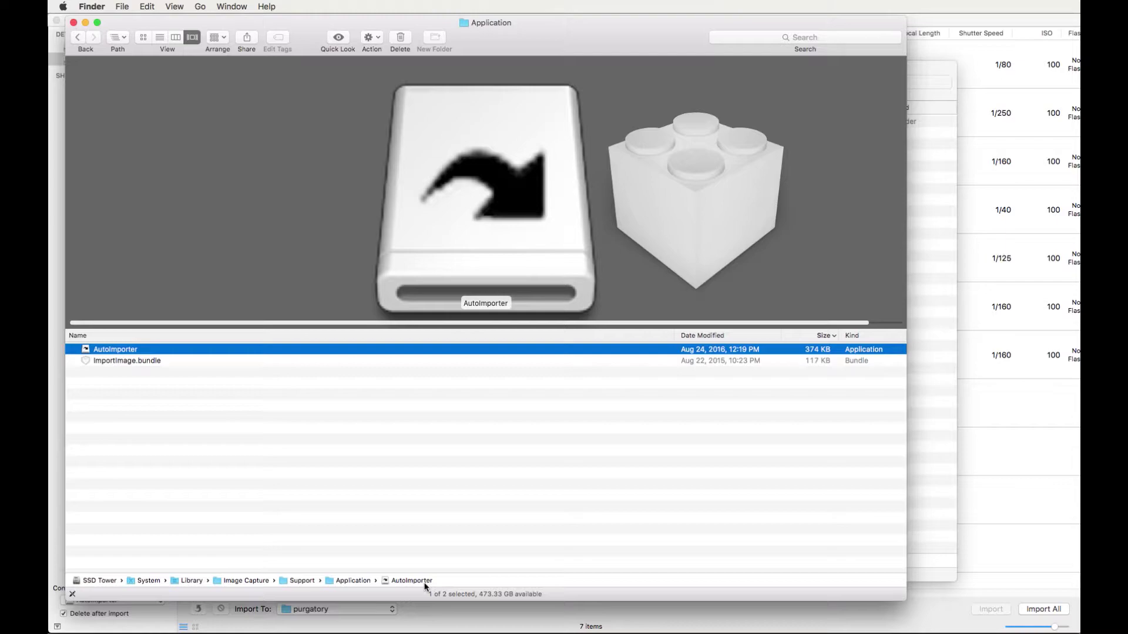
# Launch AutoImporter and set its preferences to import into purgatory and delete items after successful import.
pyautogui.doubleClick(86, 350)
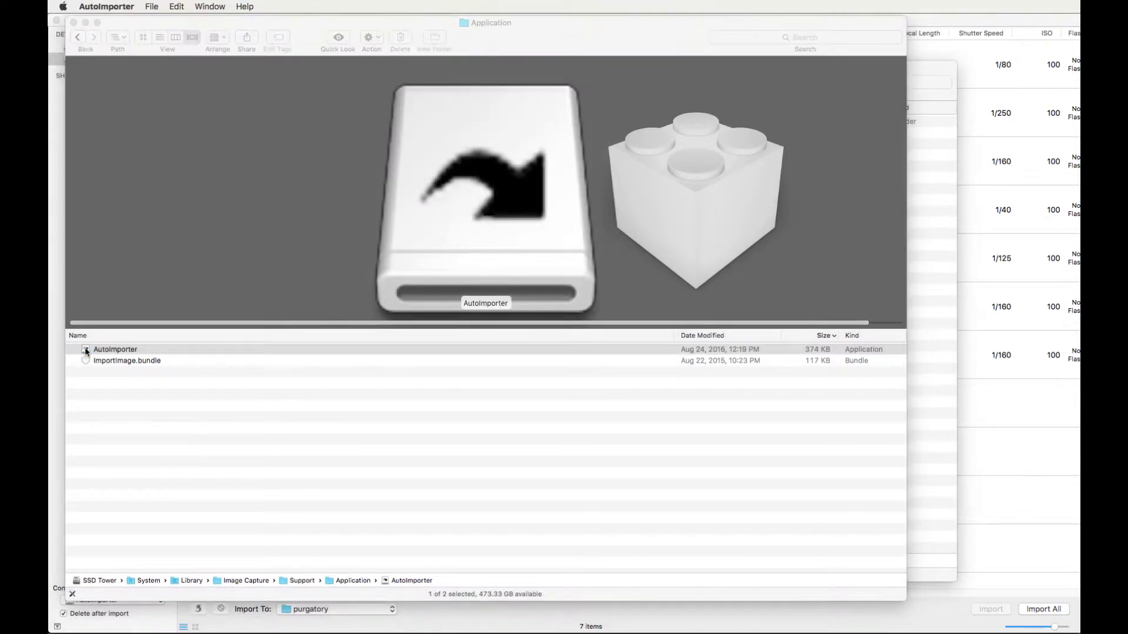
pyautogui.click(99, 7)
pyautogui.click(97, 39)
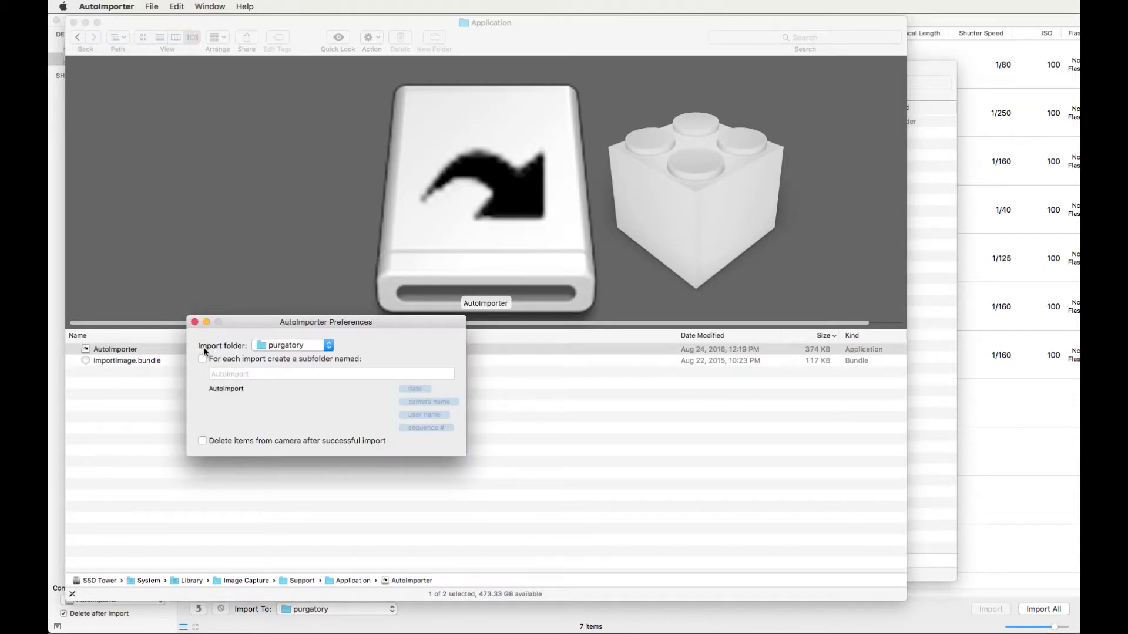
pyautogui.click(269, 349)
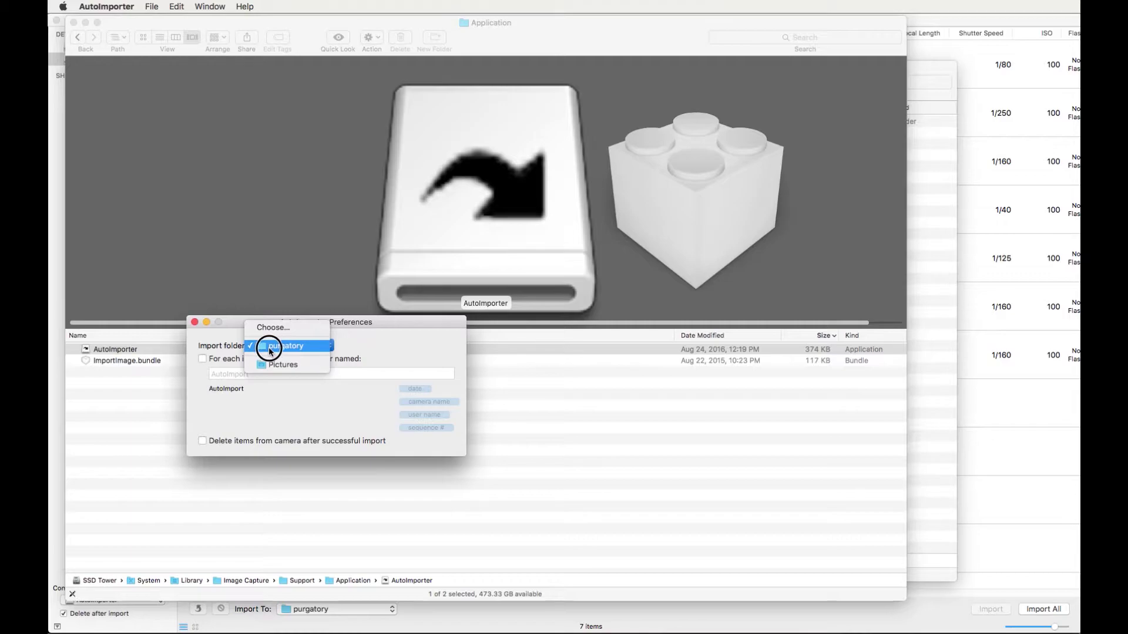
pyautogui.click(214, 310)
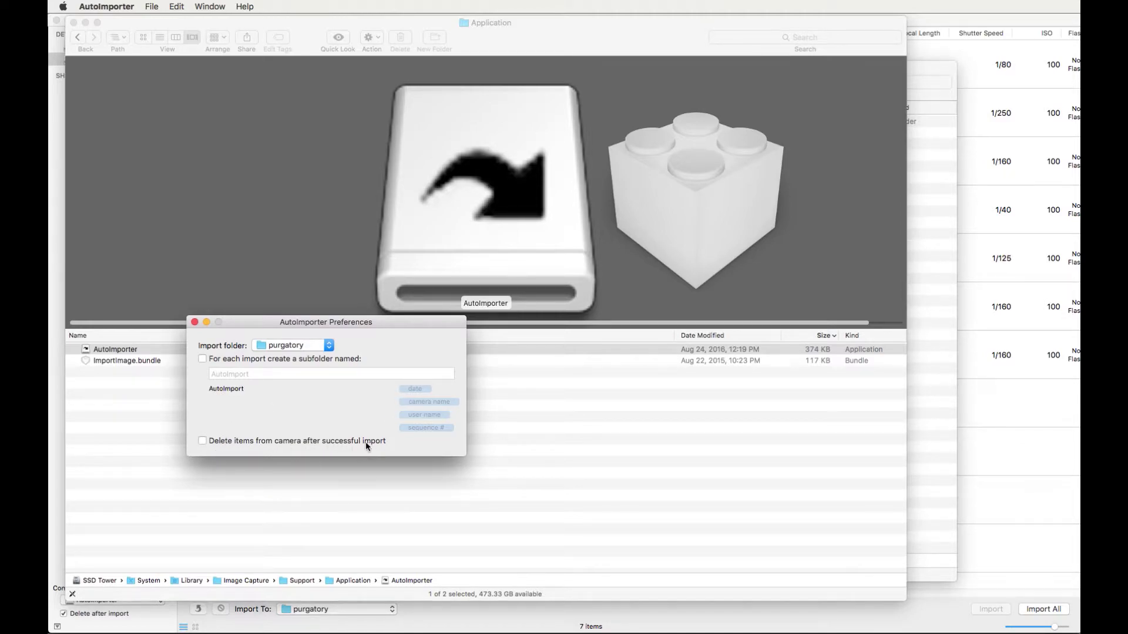
pyautogui.click(203, 441)
# Close AutoImporter preferences and eject the NIKON D200 camera in Image Capture.
pyautogui.click(194, 321)
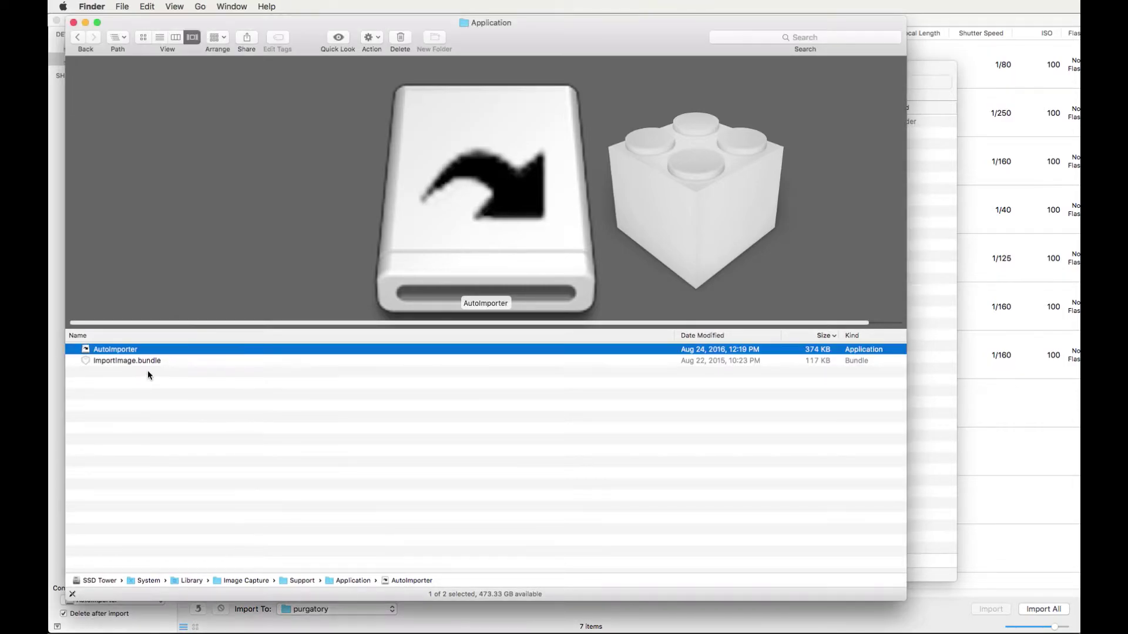
pyautogui.click(54, 556)
pyautogui.click(170, 59)
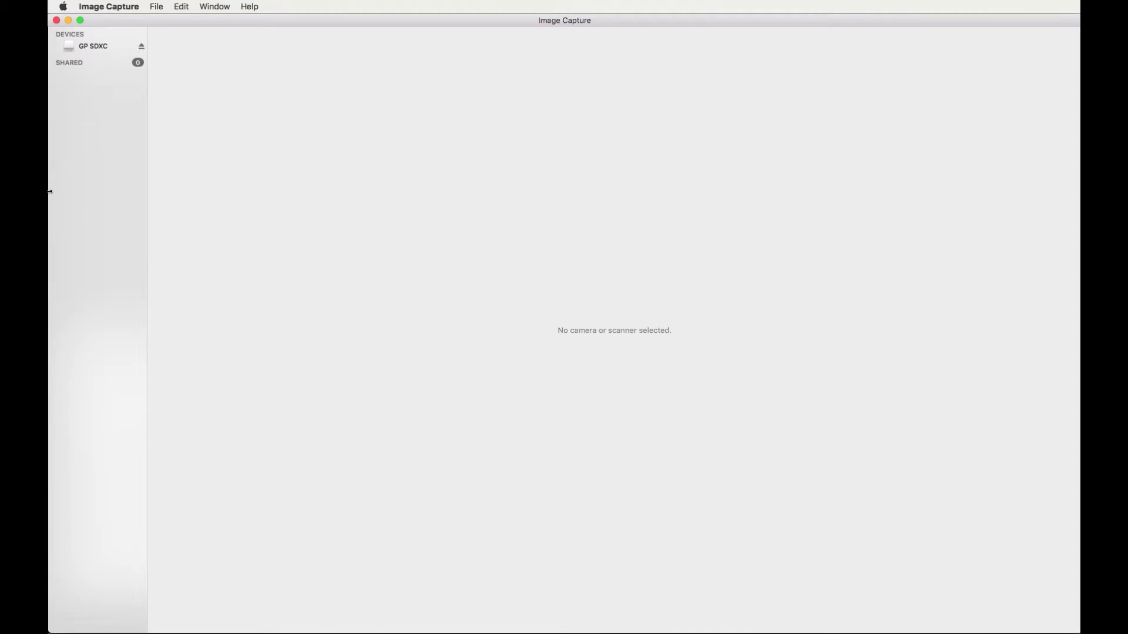
# Bring up the Finder purgatory window showing the seven imported _AAI NEF files.
pyautogui.click(346, 420)
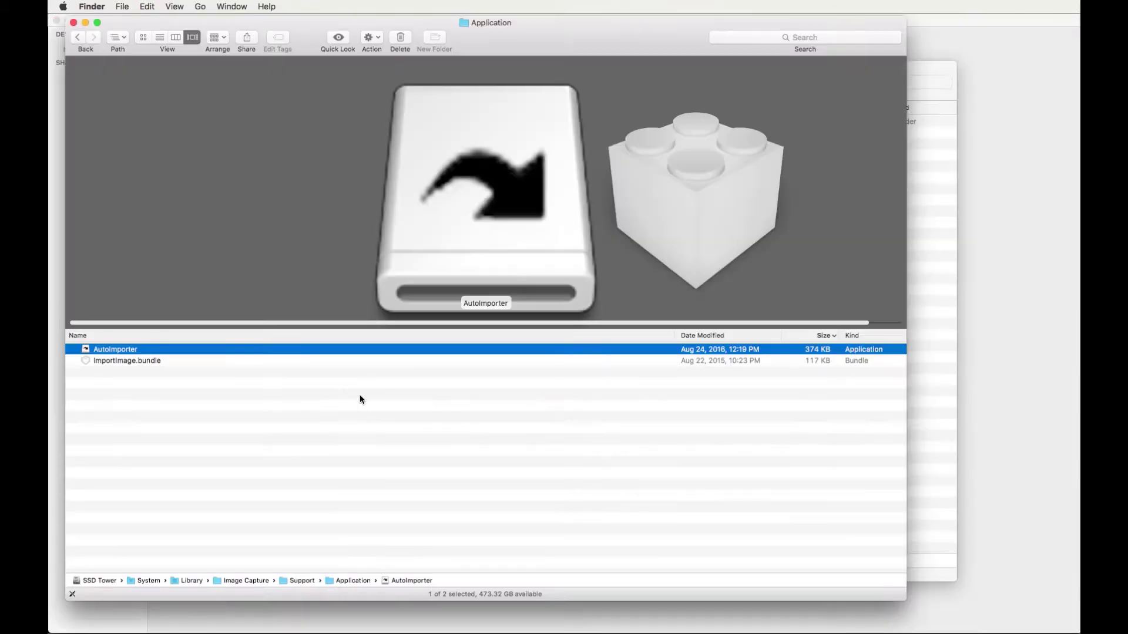
pyautogui.click(927, 69)
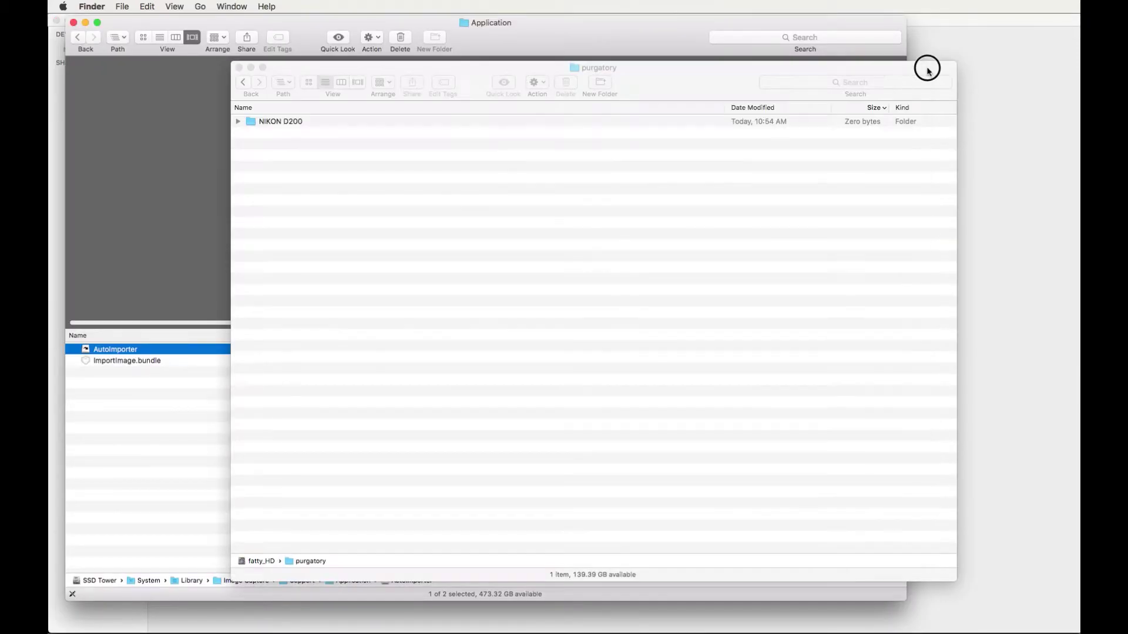
pyautogui.moveTo(927, 71); pyautogui.dragTo(927, 70)
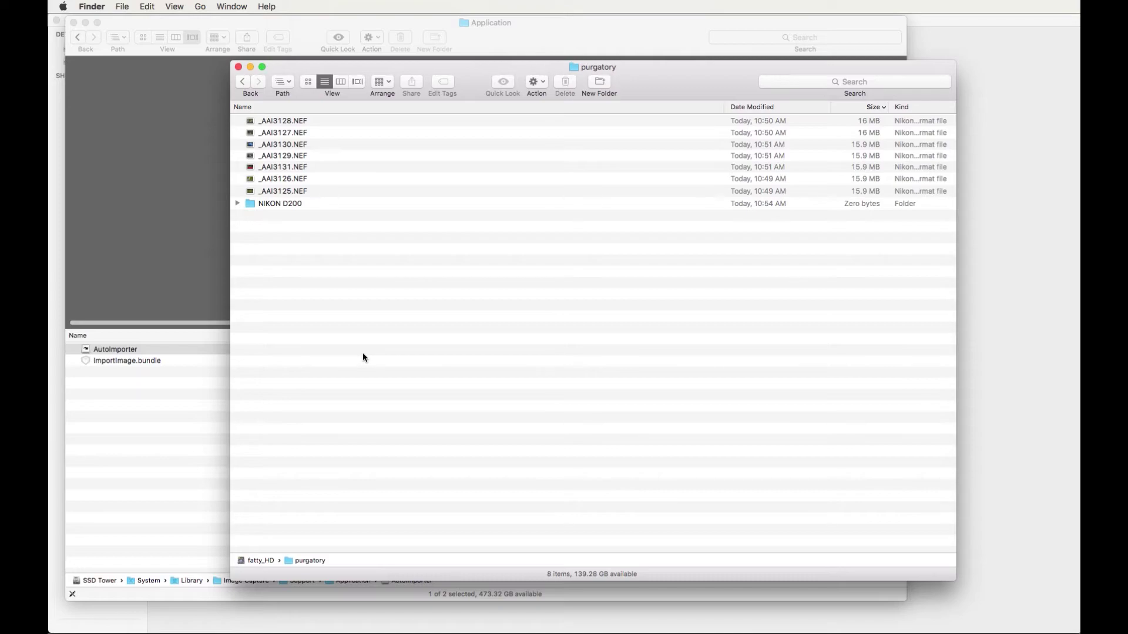
# Back in Lightroom's Import dialog, choose fatty_HD > purgatory as the source, including subfolders.
pyautogui.press('super+Tab')
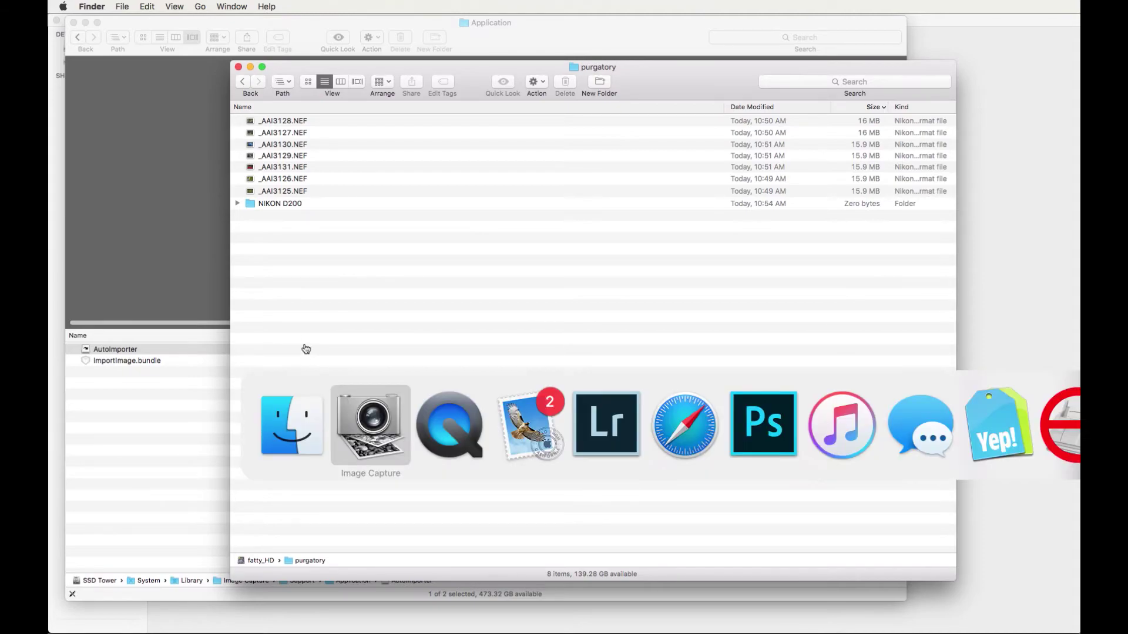
pyautogui.click(605, 432)
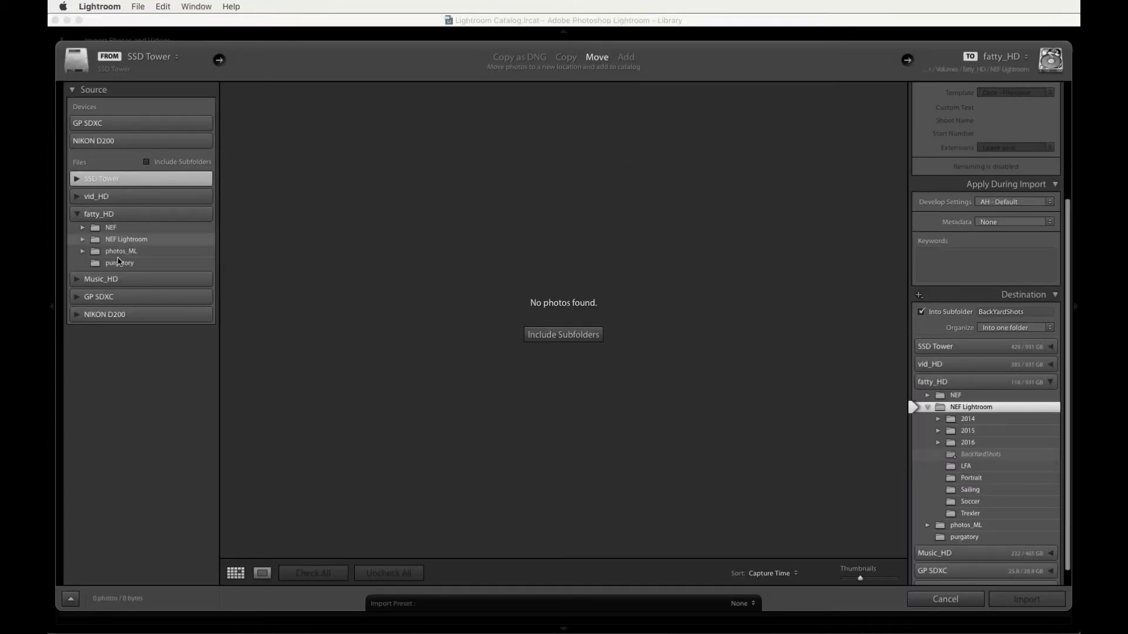
pyautogui.click(138, 263)
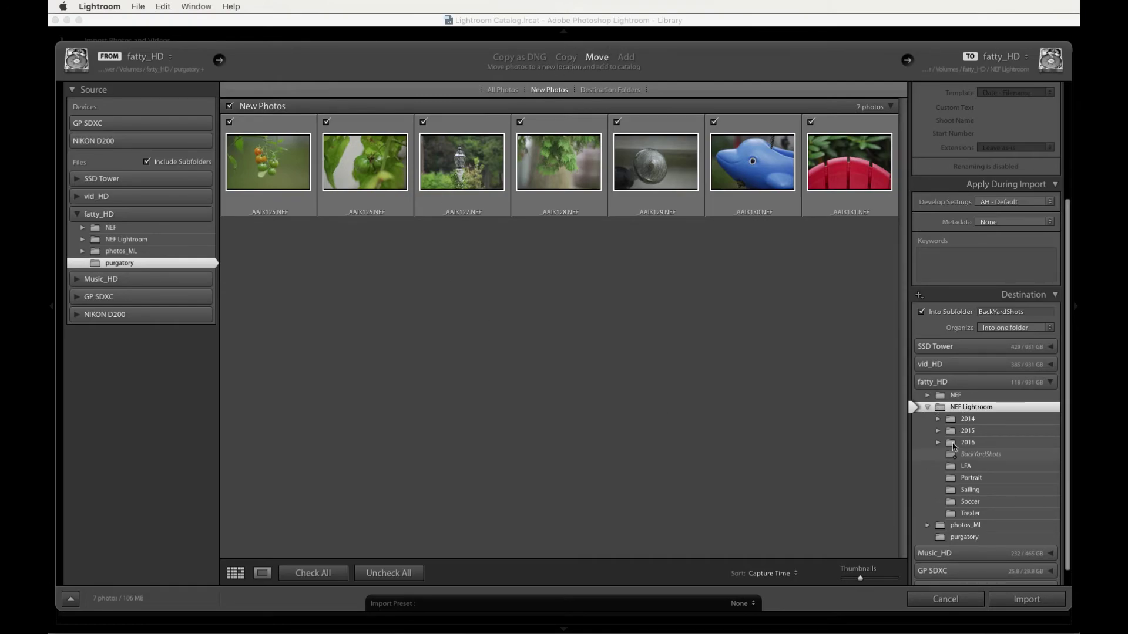
# Confirm the BackYardShots subfolder name and import the seven photos into the catalog.
pyautogui.click(1027, 313)
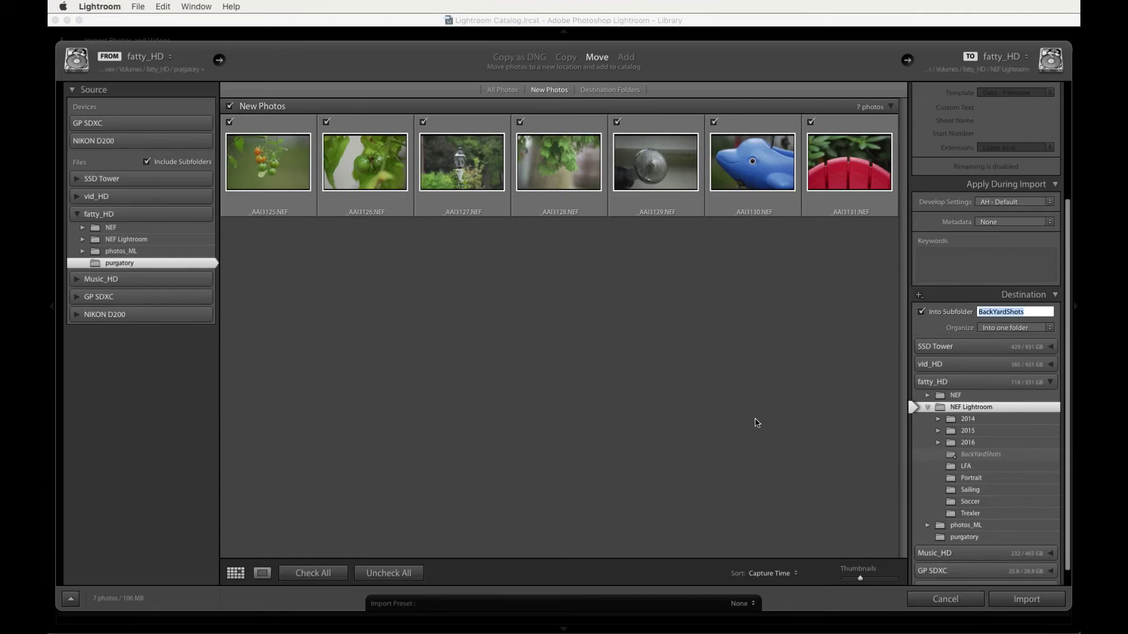
pyautogui.click(1025, 602)
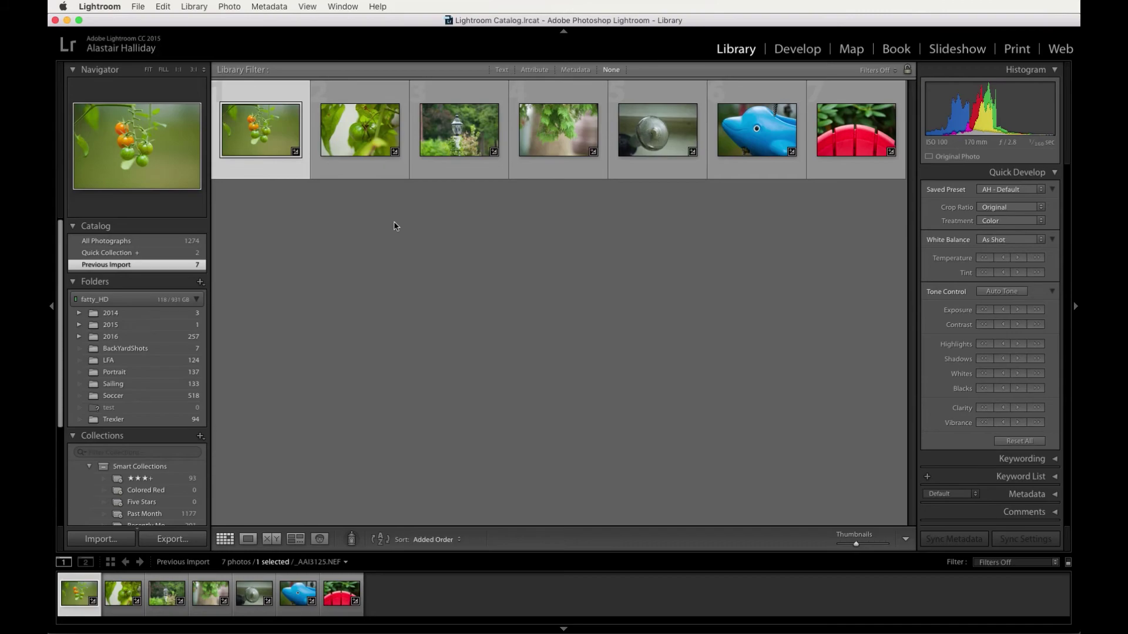
# Verify purgatory holds only the NIKON D200 folder, then deselect the photos in Lightroom's Library.
pyautogui.press('super+Tab')
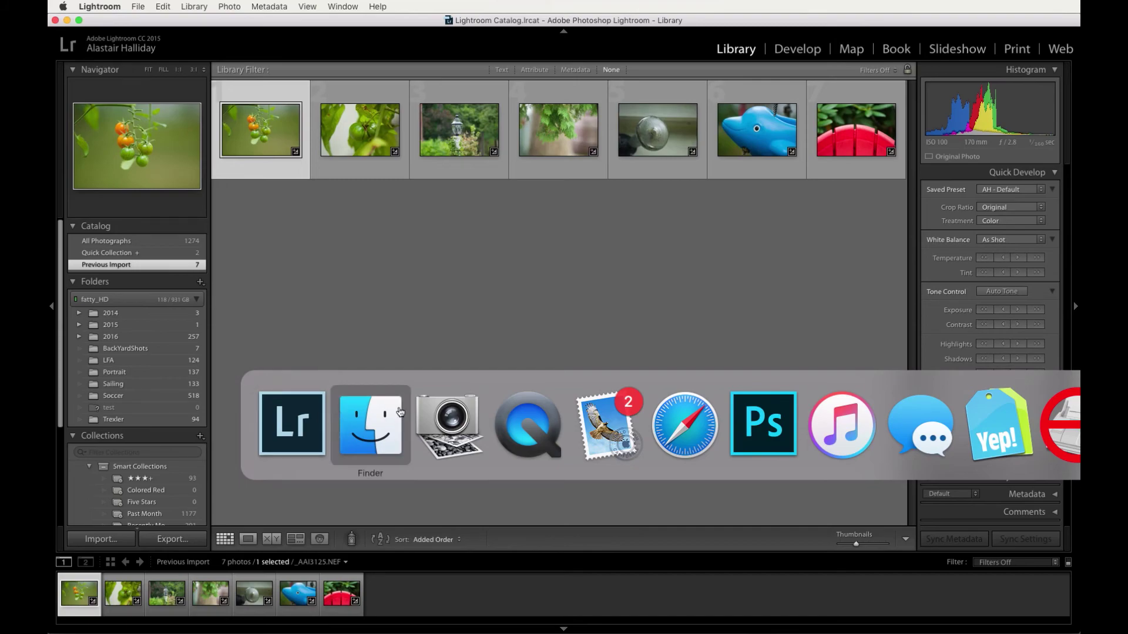
pyautogui.click(400, 412)
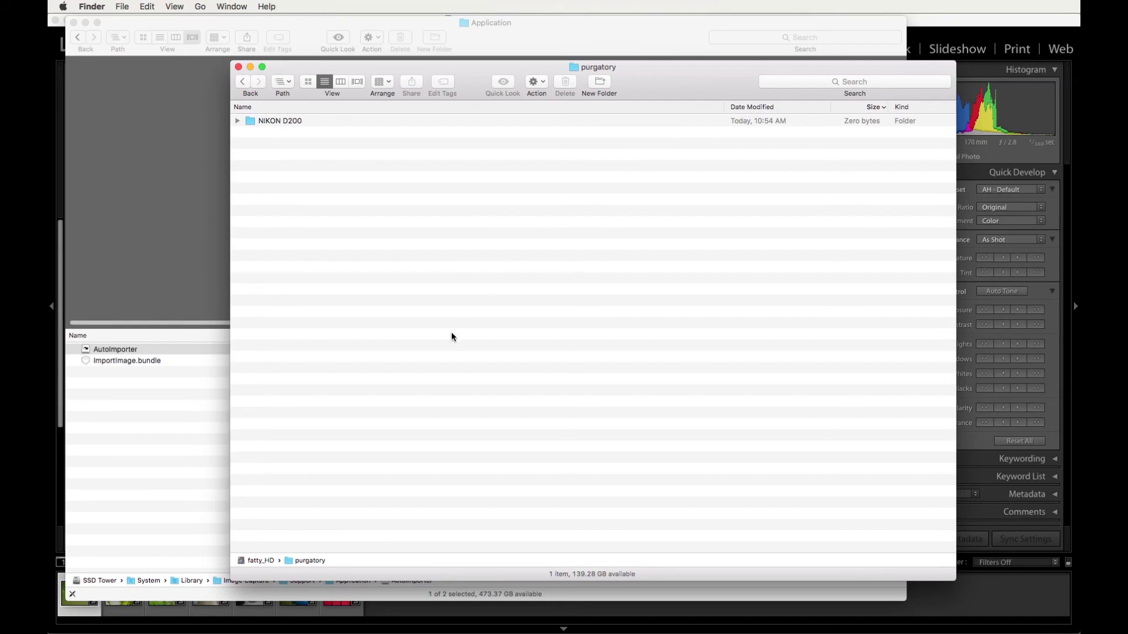
pyautogui.click(967, 586)
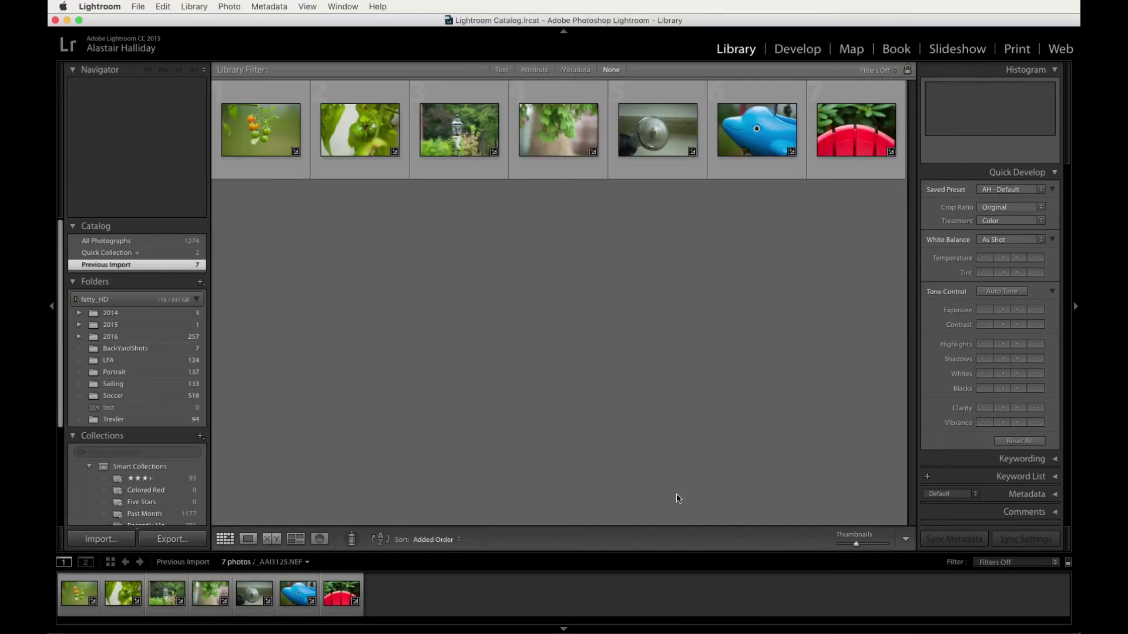
pyautogui.click(678, 498)
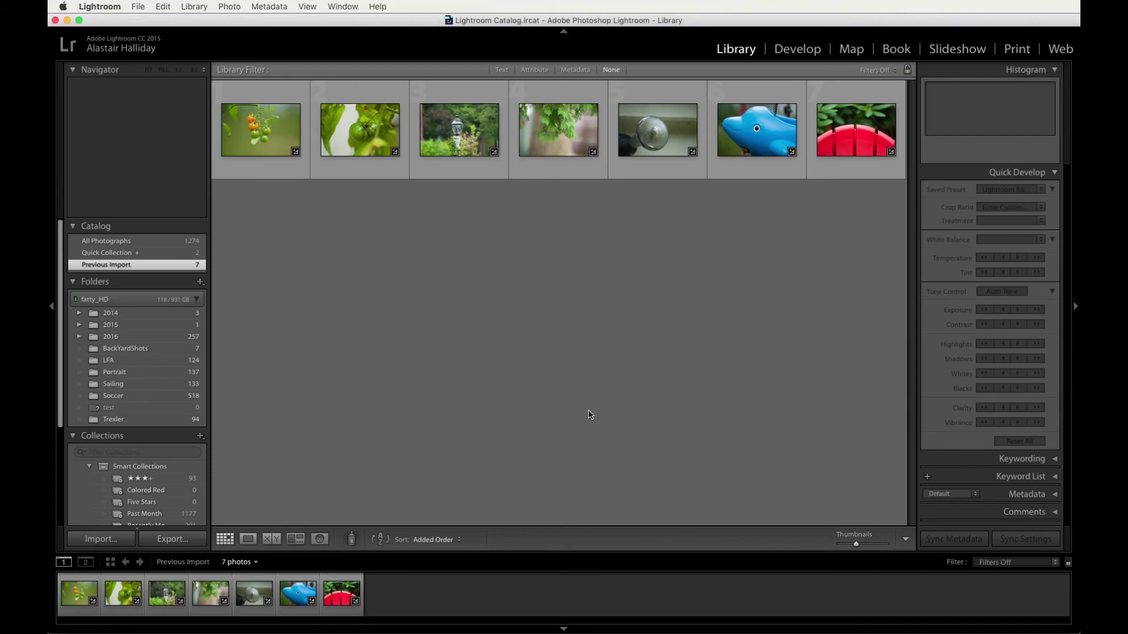